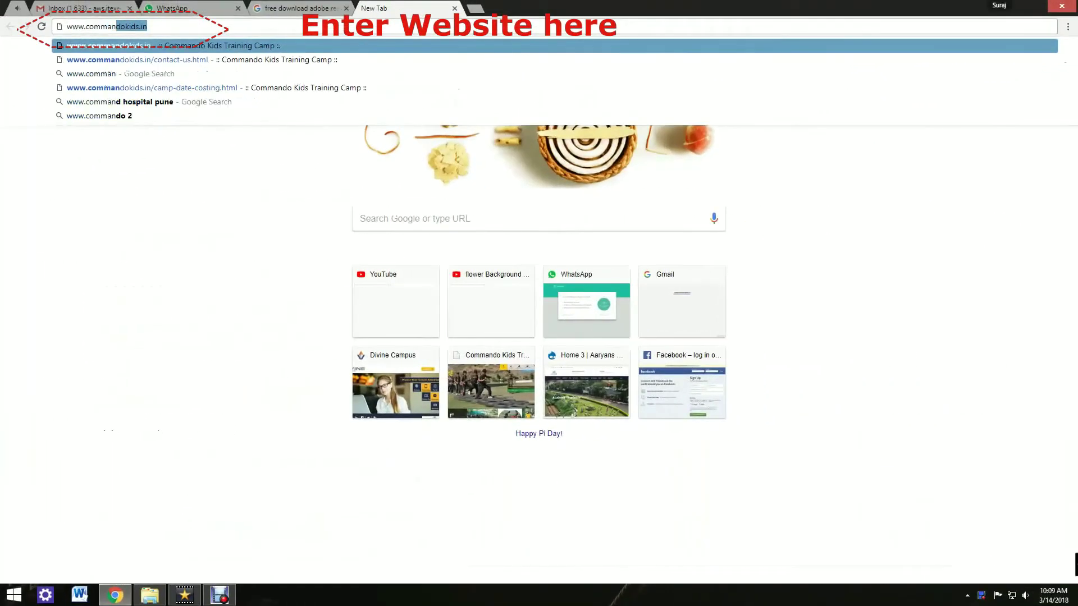
key(Return)
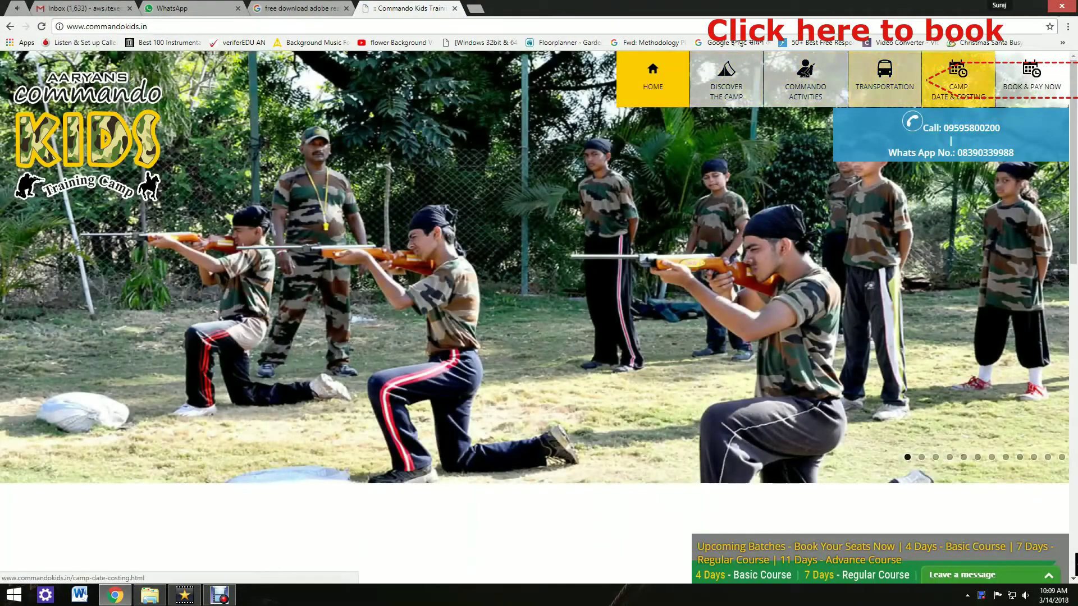
click(1032, 79)
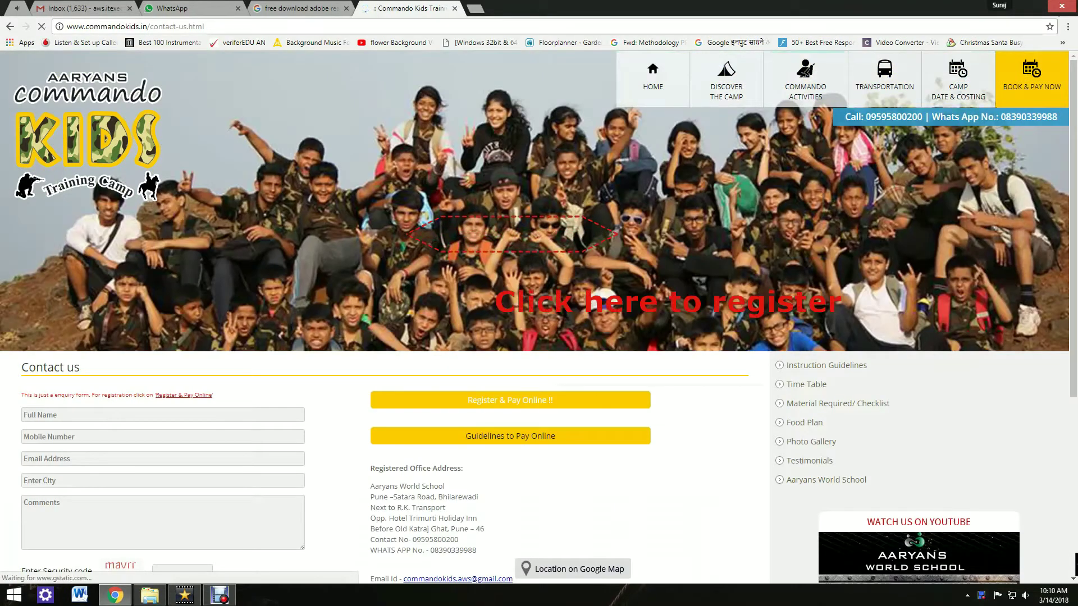
Scroll down the Book & Pay Now page to the Register & Pay Online button.
scroll(539, 317, down, 1)
scroll(510, 232, down, 3)
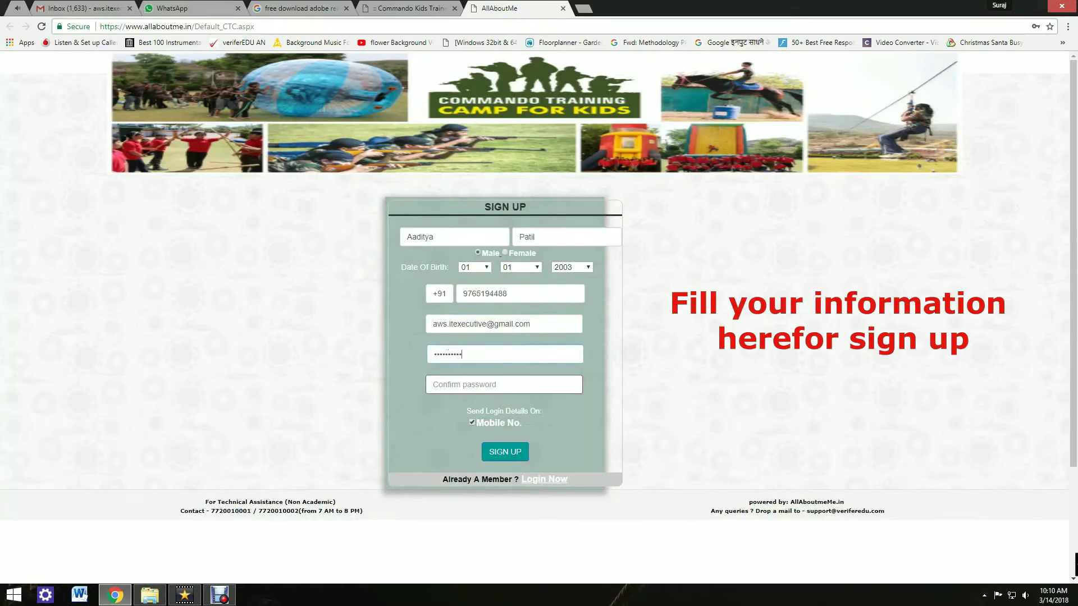
Enter and confirm the account password, then submit the new-applicant sign-up.
key(Tab)
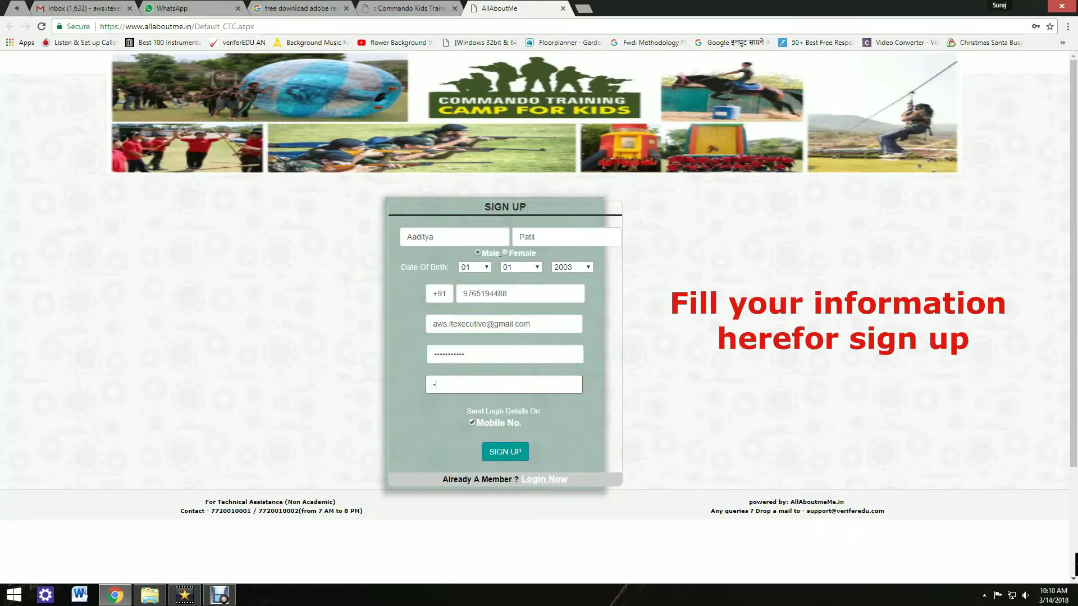
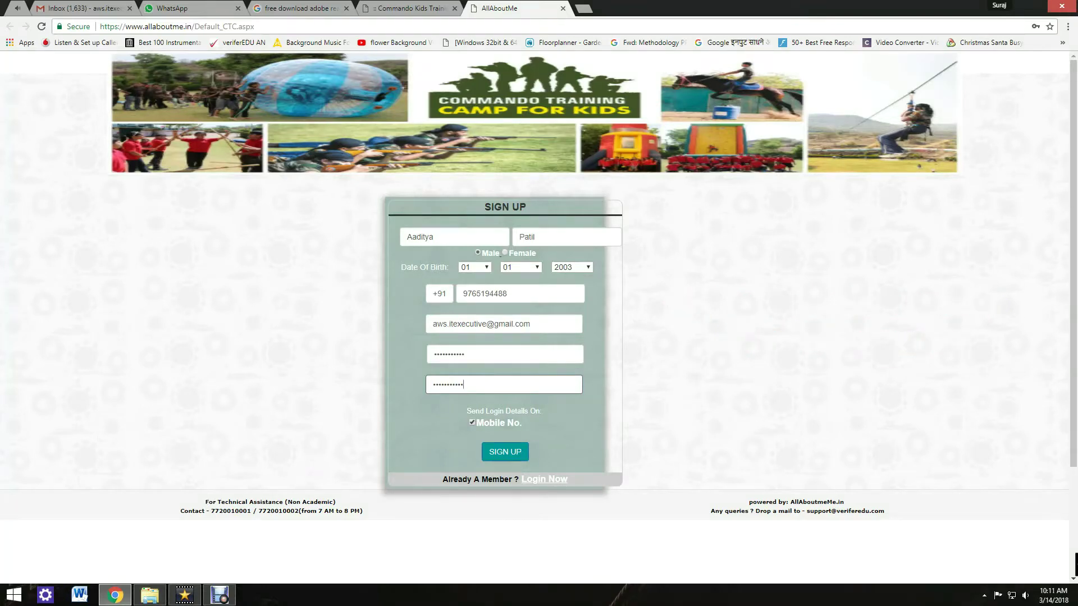
key(Return)
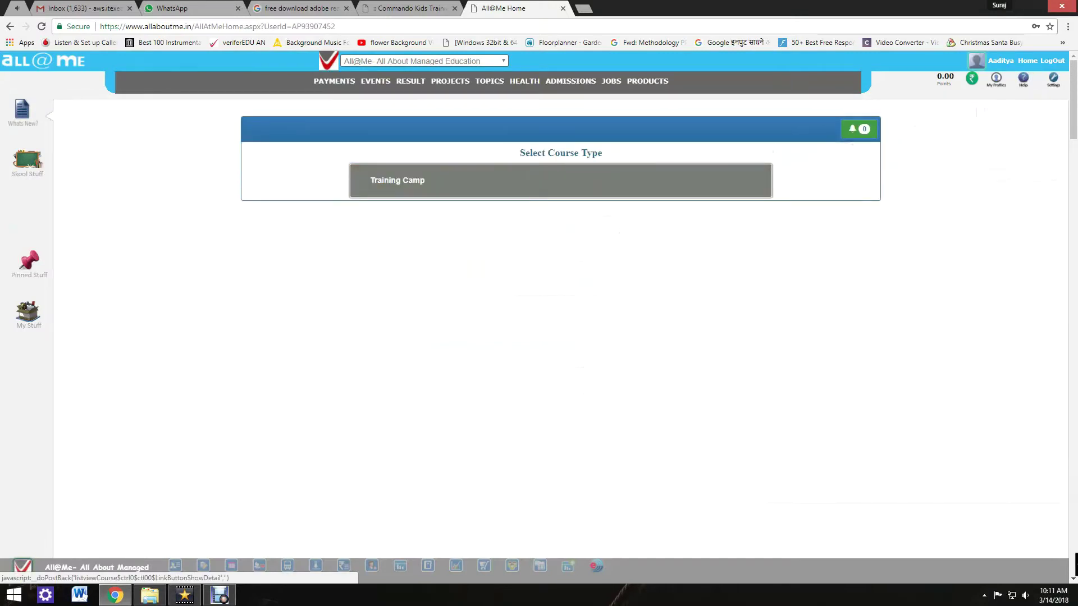
Choose Training Camp, Commando Training Basic Course 4 days, and batch Basic II 25 Mar 2018.
click(561, 186)
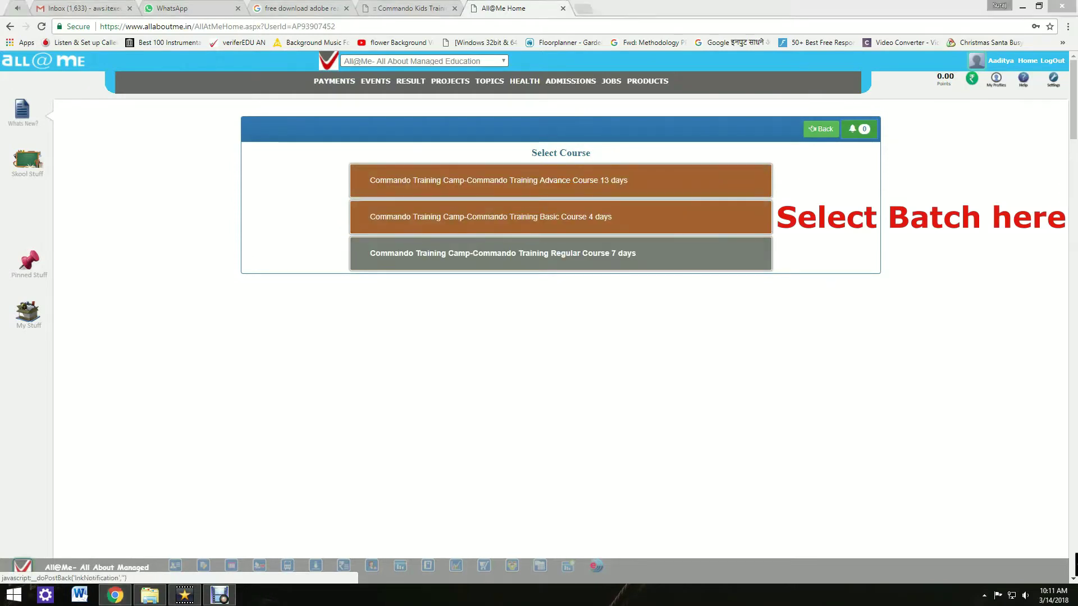
click(499, 216)
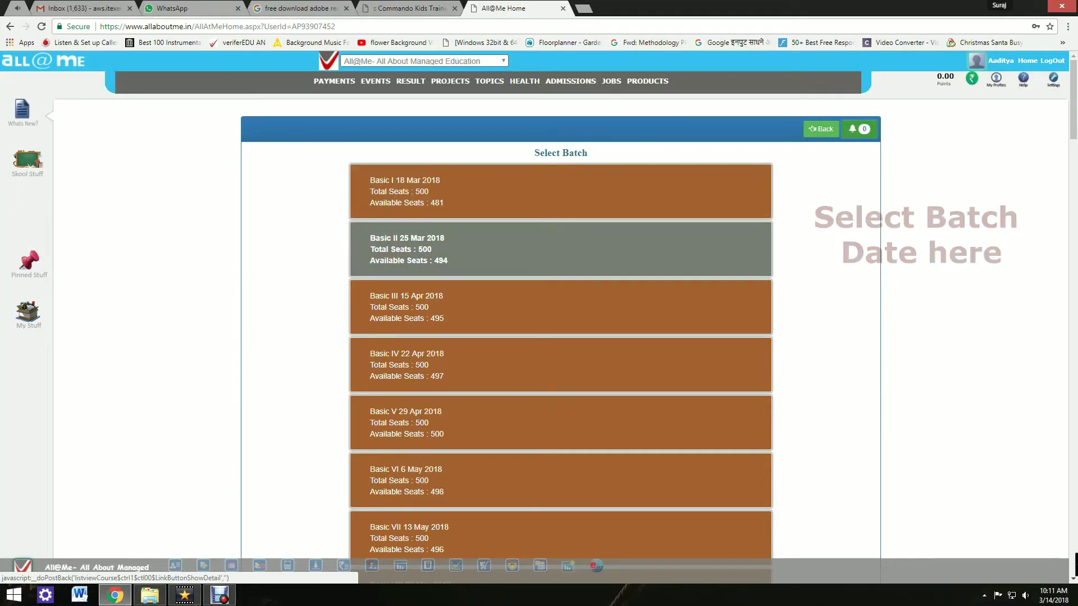
click(499, 249)
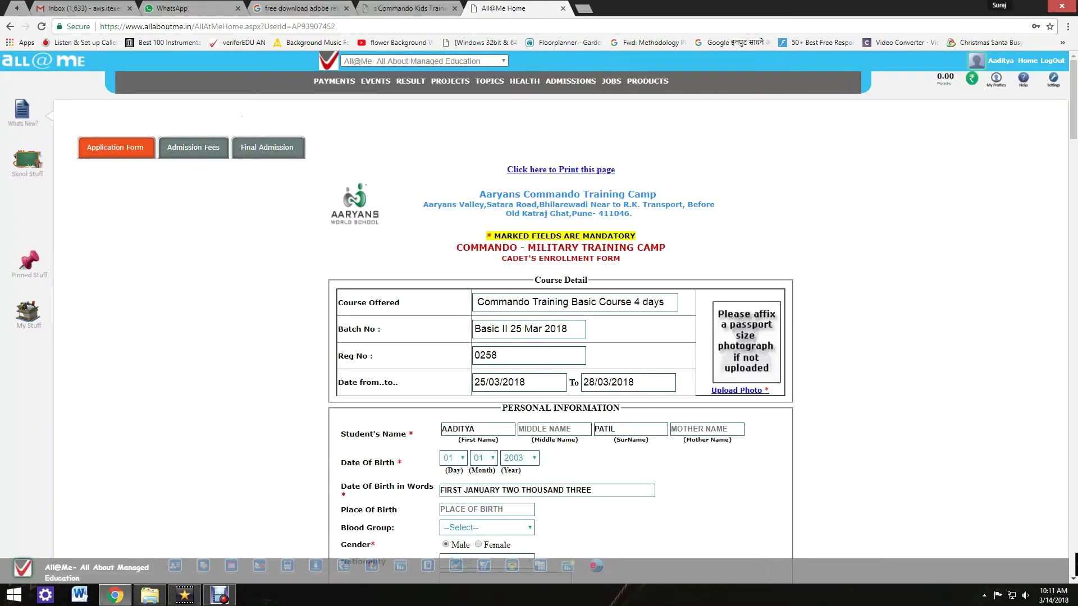
Enter the student's middle name, mother's name and place of birth PUNE.
scroll(561, 304, down, 3)
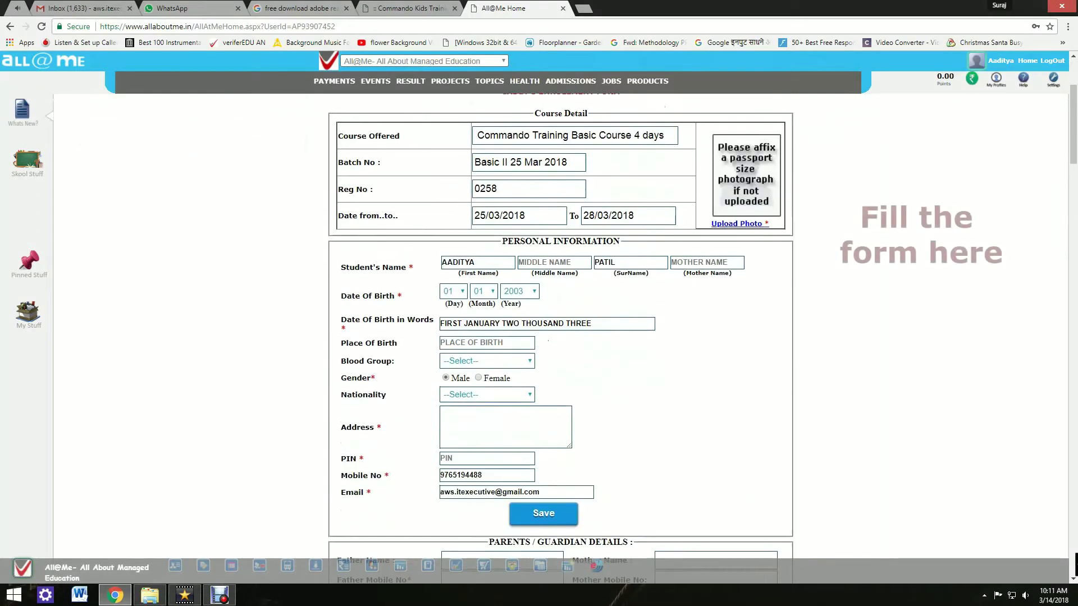
click(554, 260)
text(A)
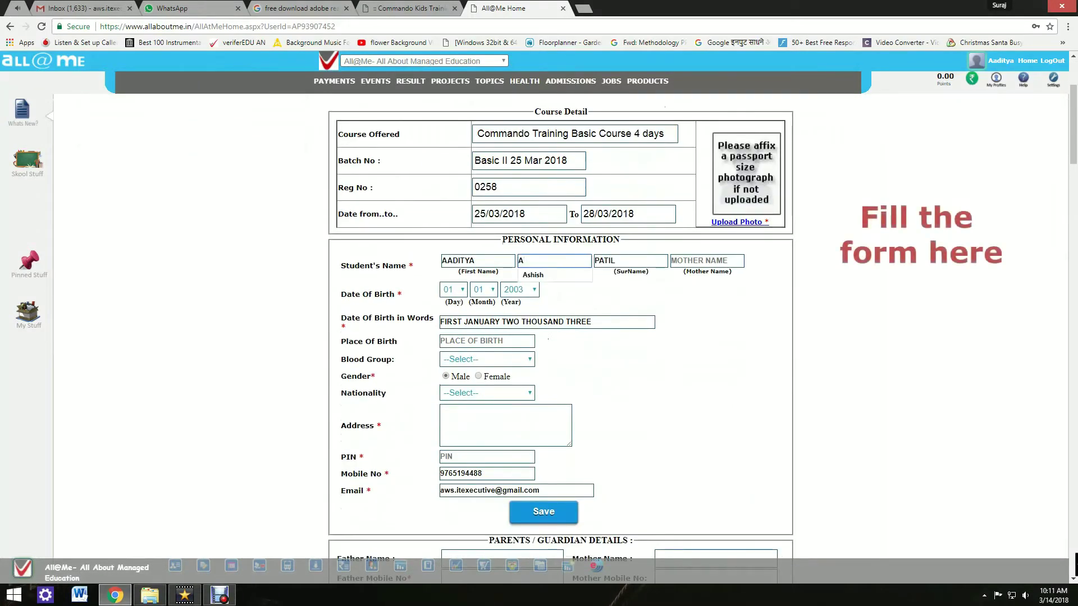
key(Tab)
text(B)
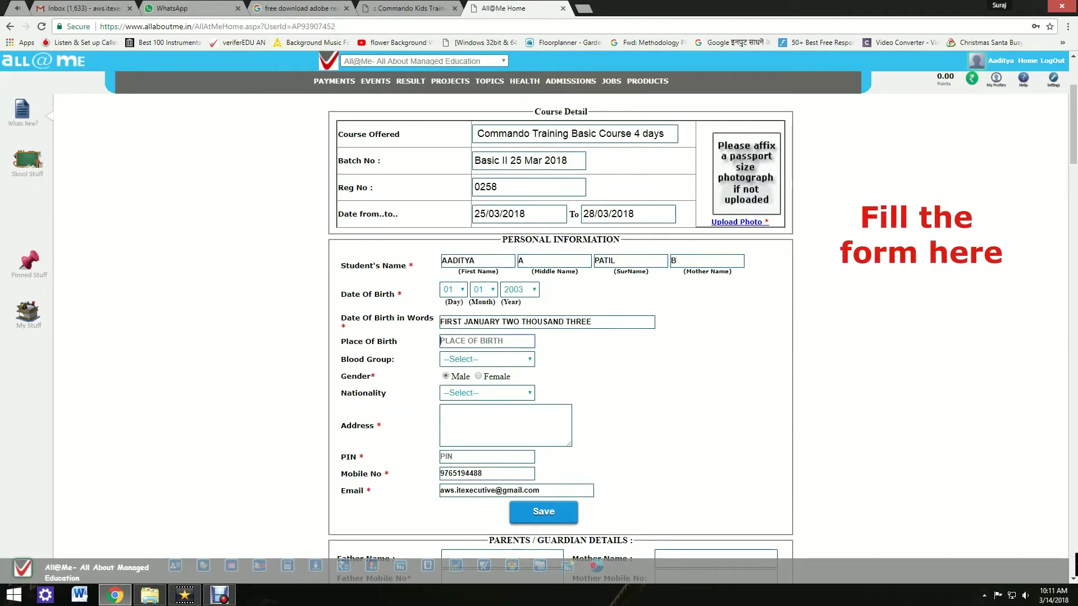
click(487, 341)
text(PUNE)
Set blood group to A+ and nationality to INDIAN.
key(Tab)
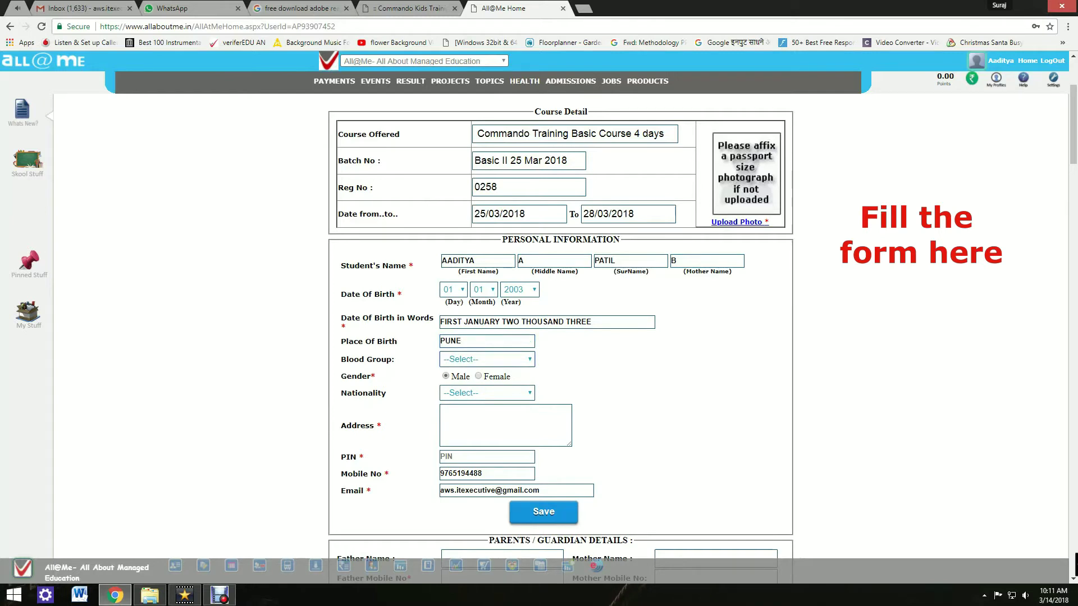
key(alt+Down)
key(Down)
key(Down)
key(Return)
key(alt+Down)
key(Up)
key(Return)
key(Tab)
key(Tab)
key(alt+Down)
text(ind)
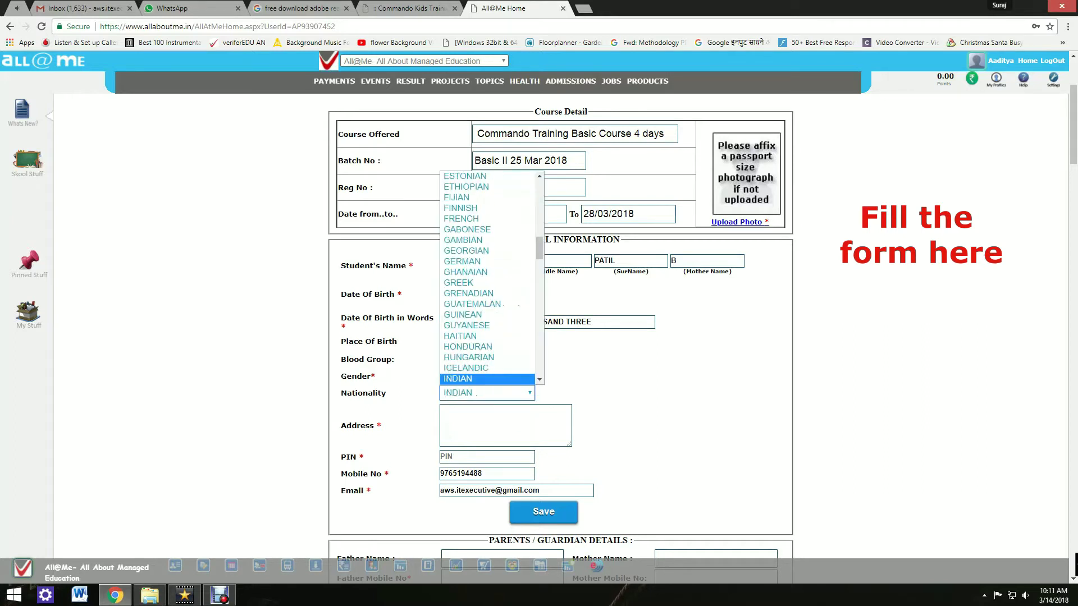
key(Return)
Fill in the home address and PIN code.
key(Tab)
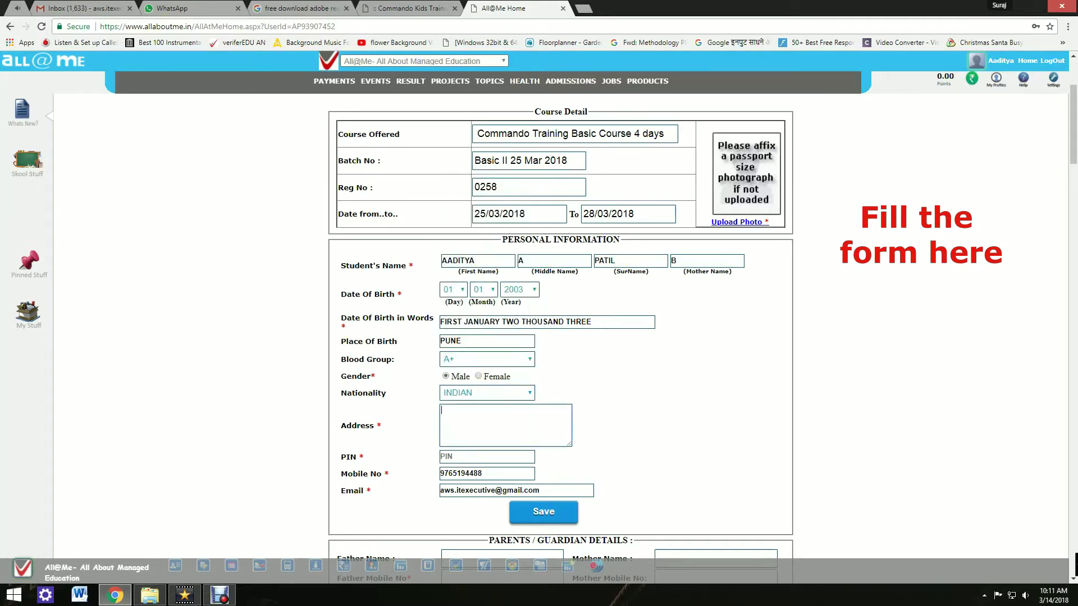
text(P)
key(BackSpace)
scroll(561, 326, down, 2)
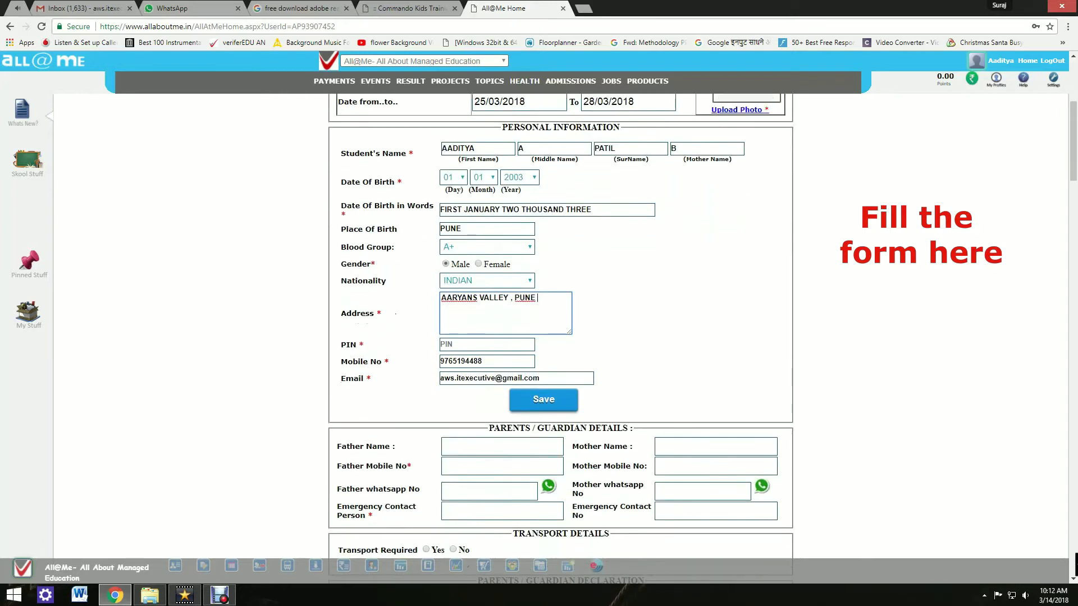
click(460, 344)
text(411046)
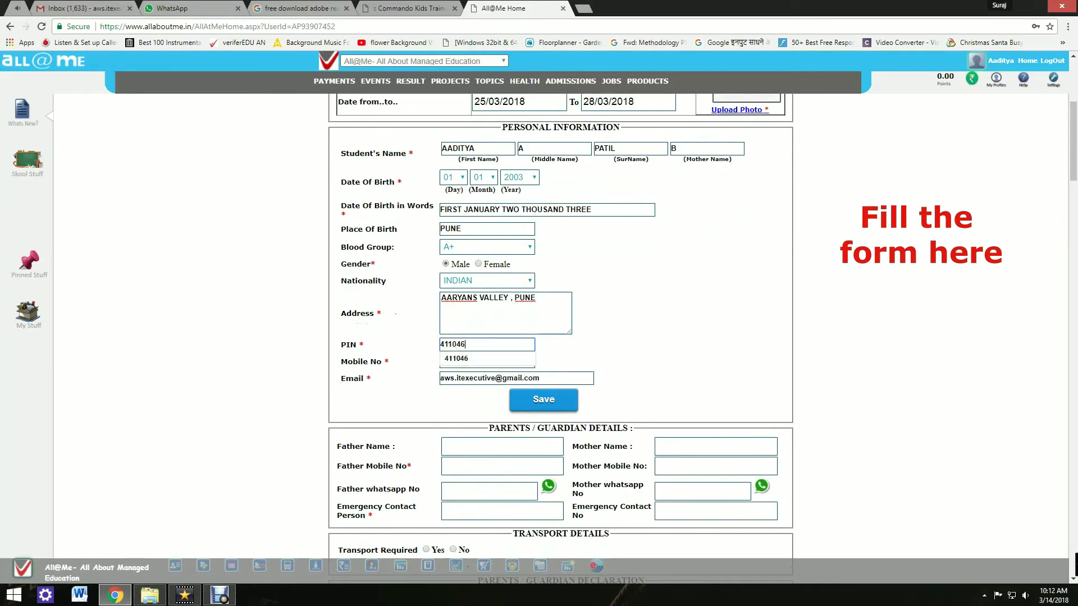
scroll(561, 336, down, 2)
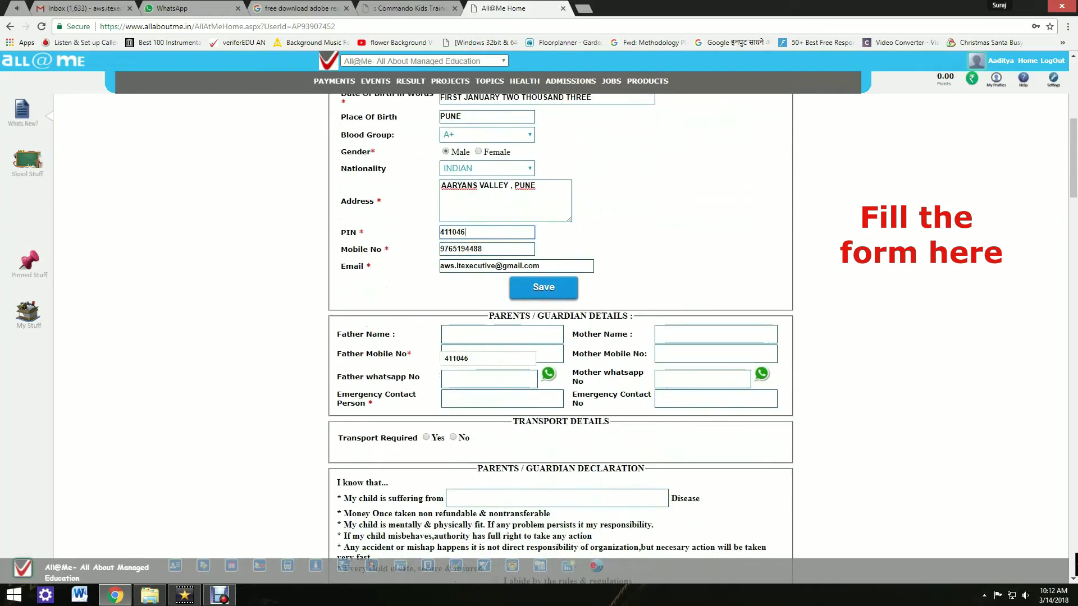
scroll(561, 337, down, 1)
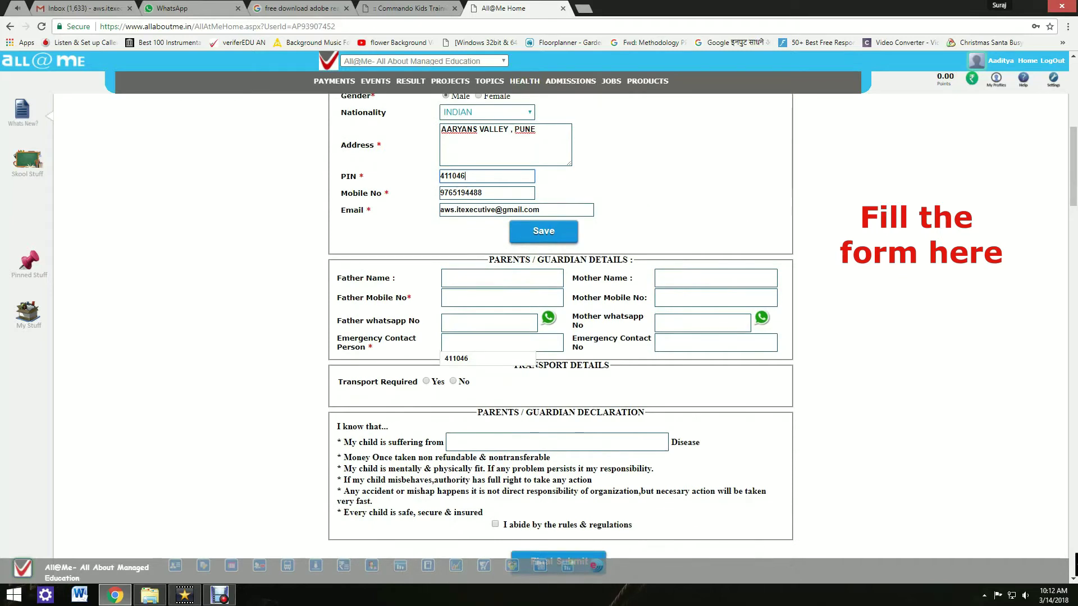
Enter the father's and mother's names and their mobile numbers.
click(449, 278)
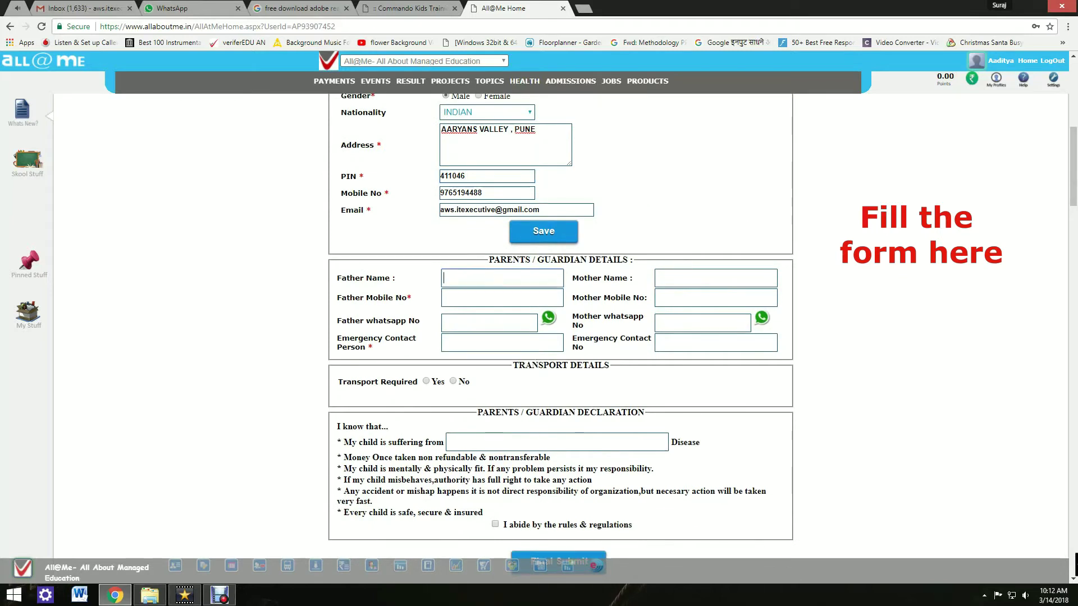
text(A)
key(Tab)
text(B)
key(Tab)
key(Tab)
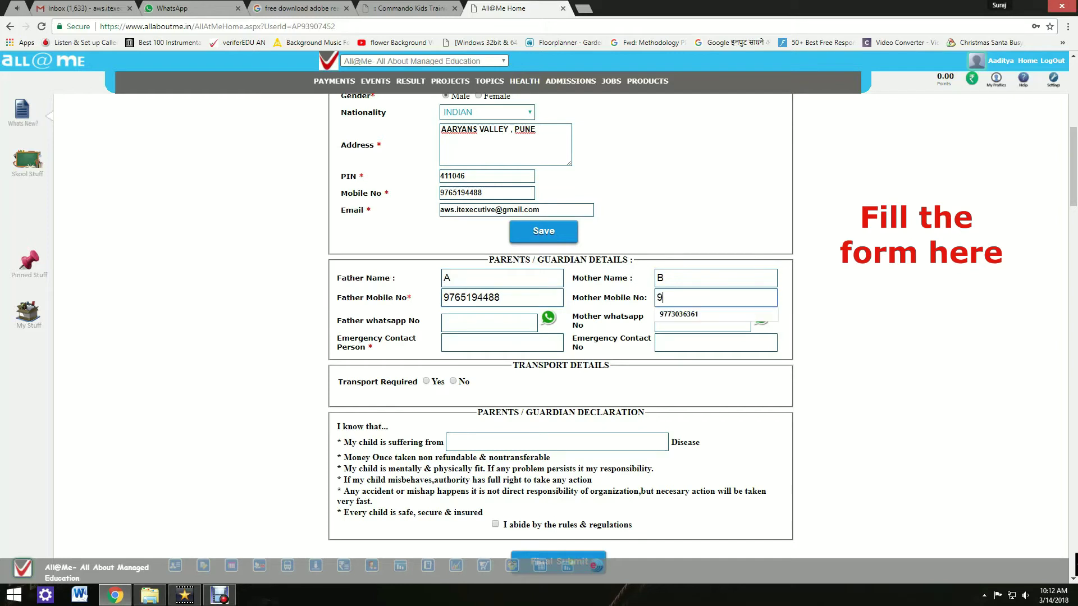
Copy the father's mobile number into both WhatsApp fields and both emergency contact fields.
key(Tab)
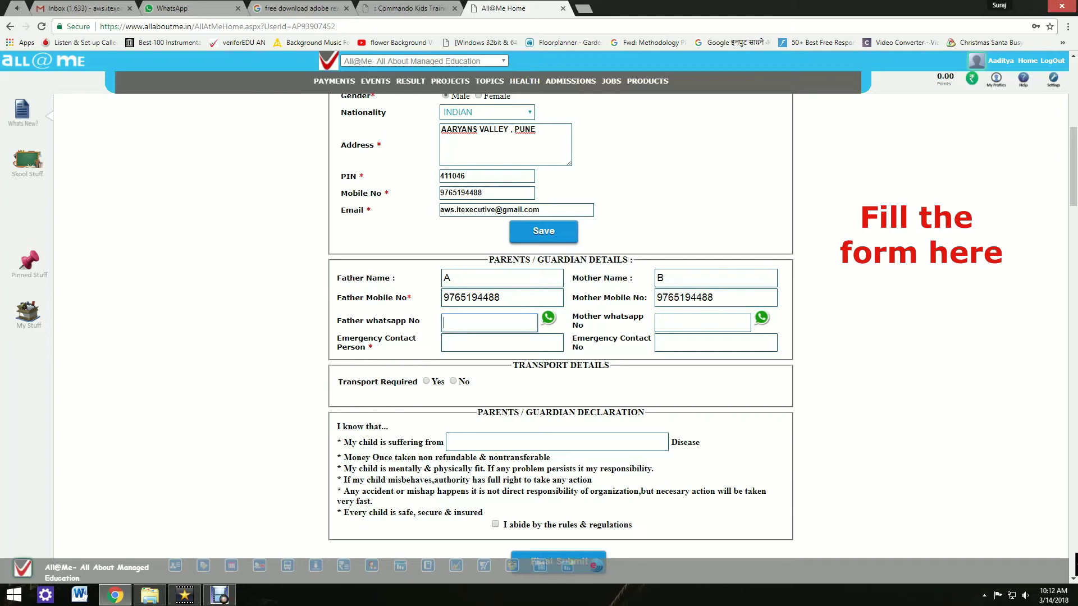
double_click(471, 297)
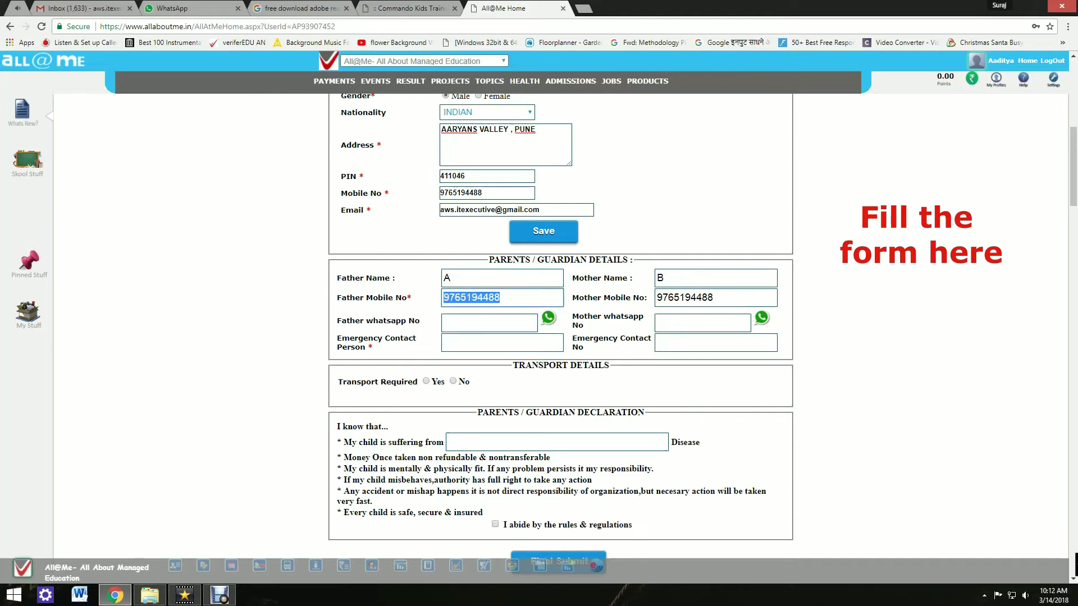
key(ctrl+c)
click(489, 323)
key(ctrl+v)
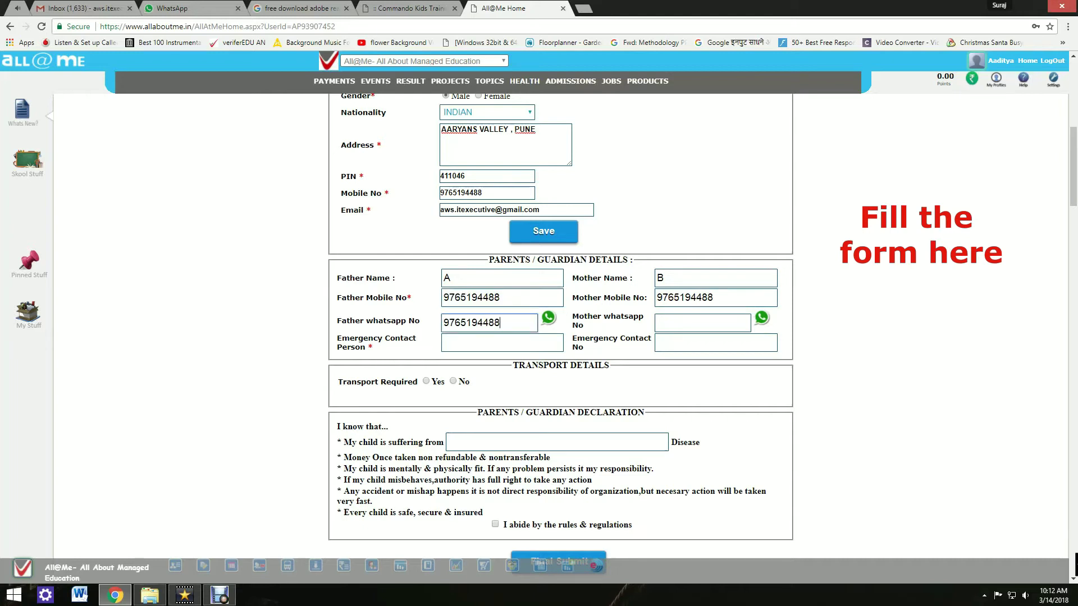
key(Tab)
key(ctrl+v)
key(Tab)
key(ctrl+v)
key(Tab)
key(ctrl+v)
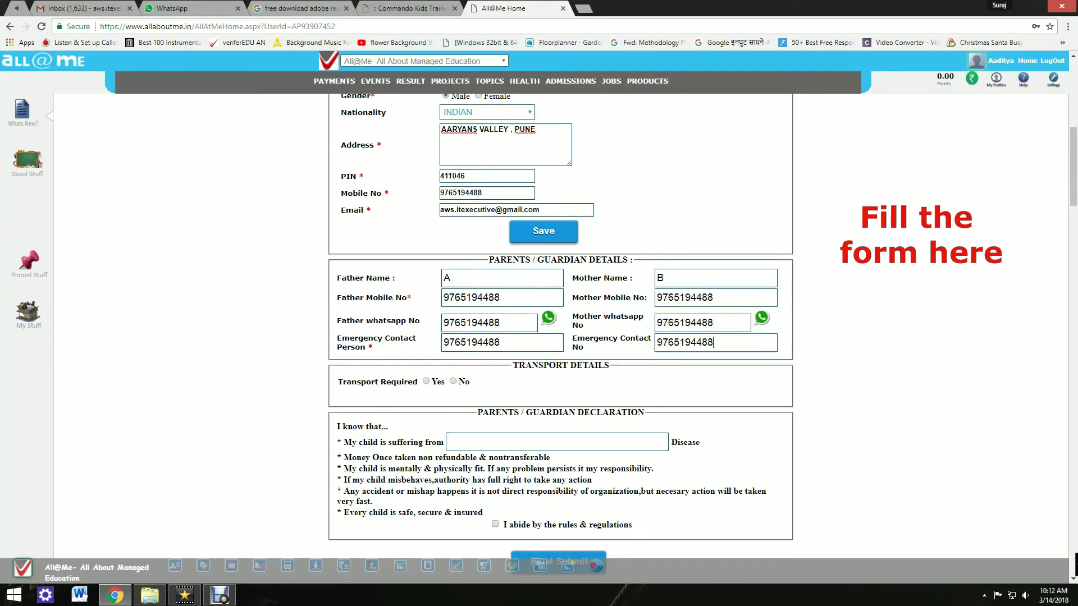
scroll(560, 280, down, 3)
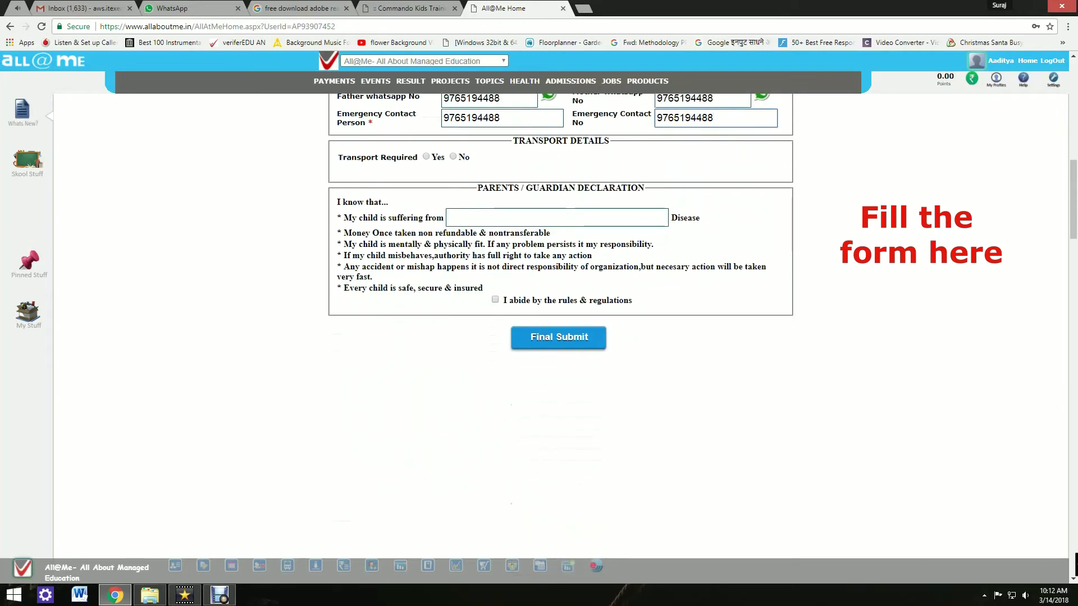
scroll(560, 258, up, 2)
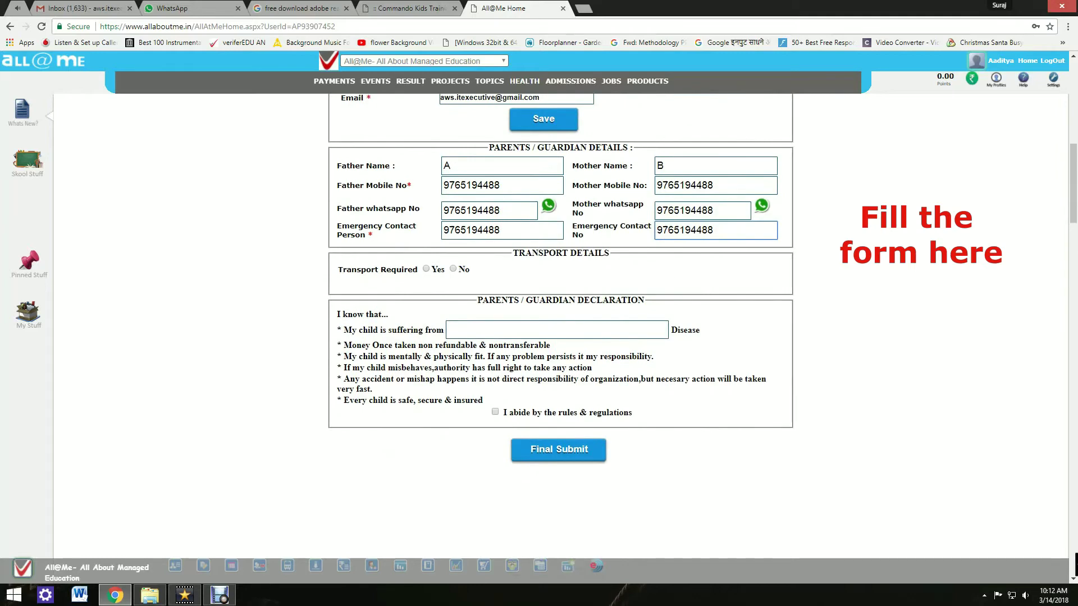
Mark transport as required with route Mumbai 2018-19 and mode PickUp And Drop.
click(426, 269)
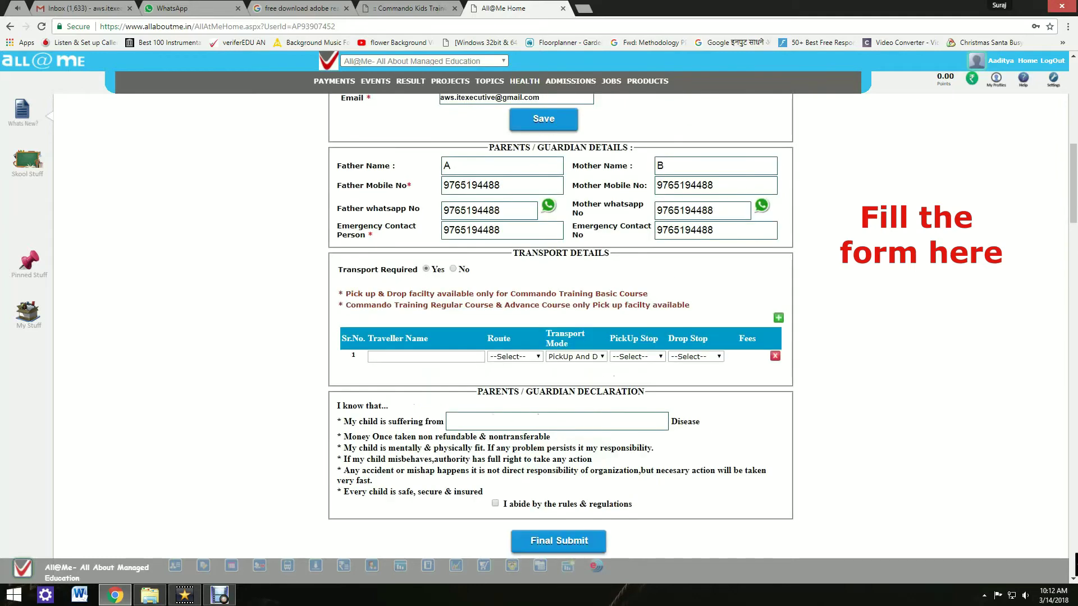
scroll(560, 315, down, 1)
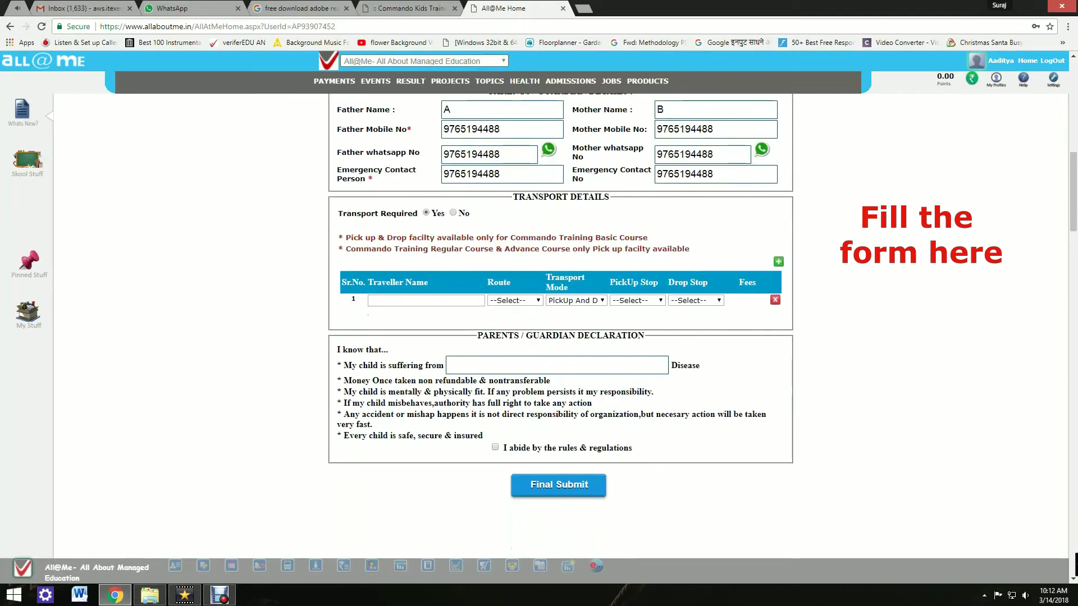
click(515, 301)
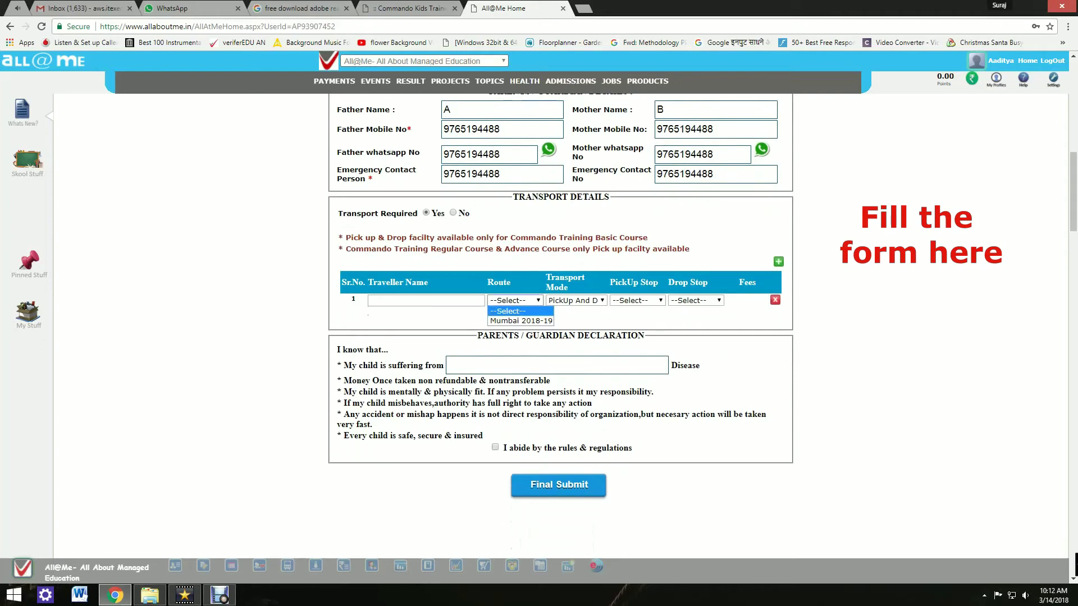
key(Return)
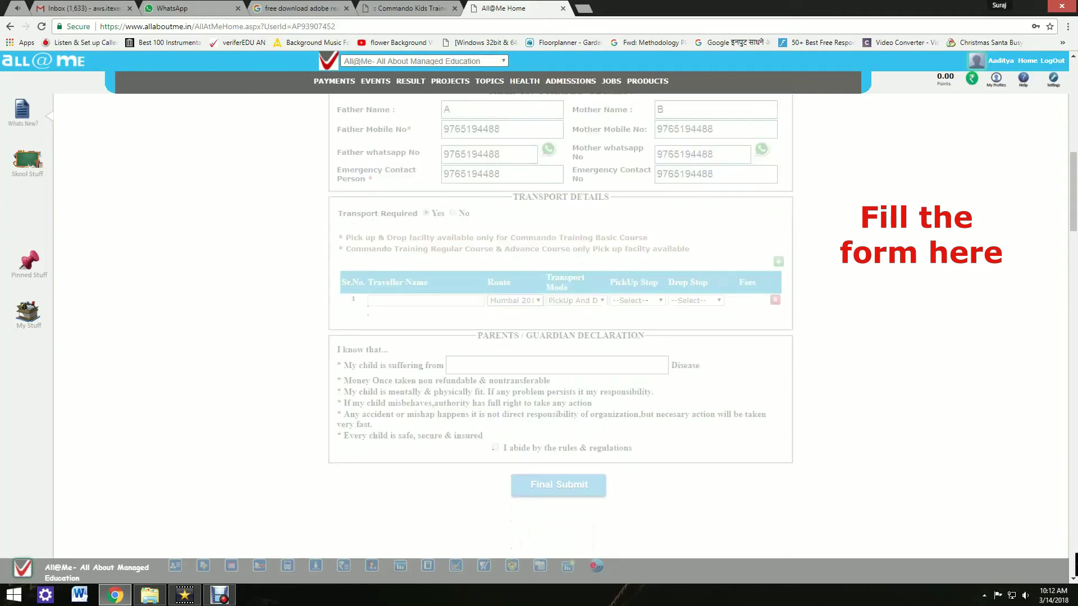
click(576, 301)
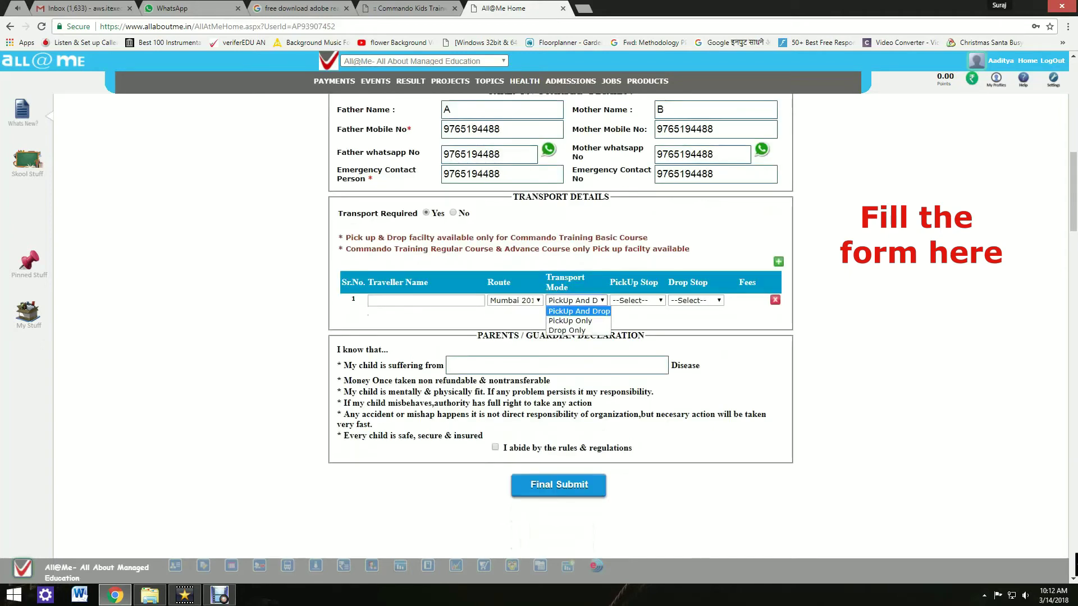
key(Down)
key(Down)
key(Up)
key(Up)
key(Return)
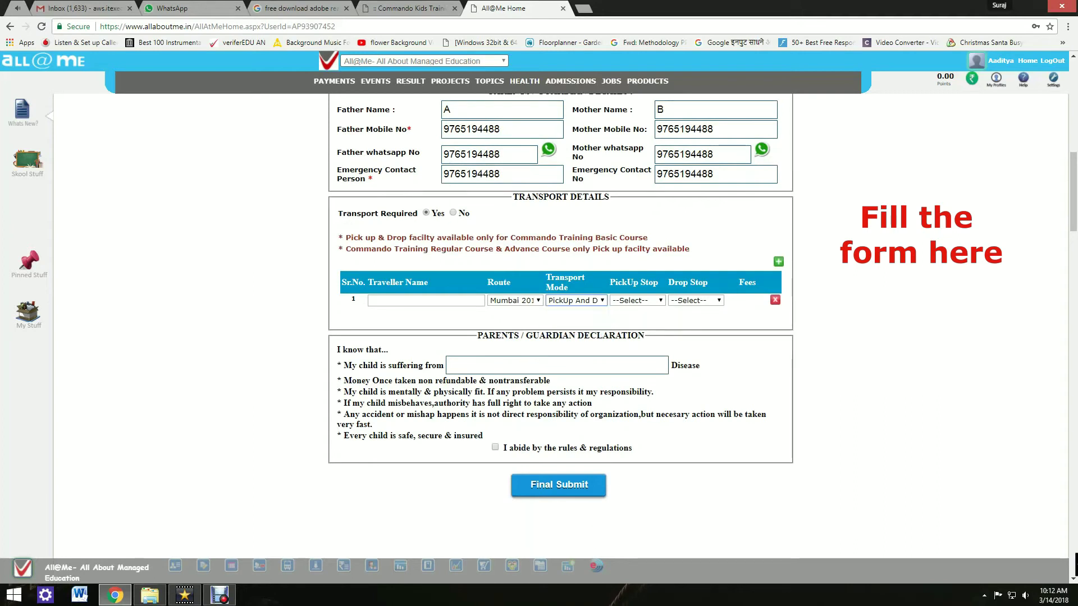
Choose pick-up stop Ghodbandar Road - Fountain hotel and drop stop Sion-Circle.
key(Tab)
key(alt+Down)
key(Down)
key(Down)
key(Down)
key(Down)
key(Down)
key(Down)
key(Down)
key(Down)
key(Down)
key(Down)
key(Down)
key(Down)
key(Down)
key(Down)
key(Down)
key(Down)
key(Down)
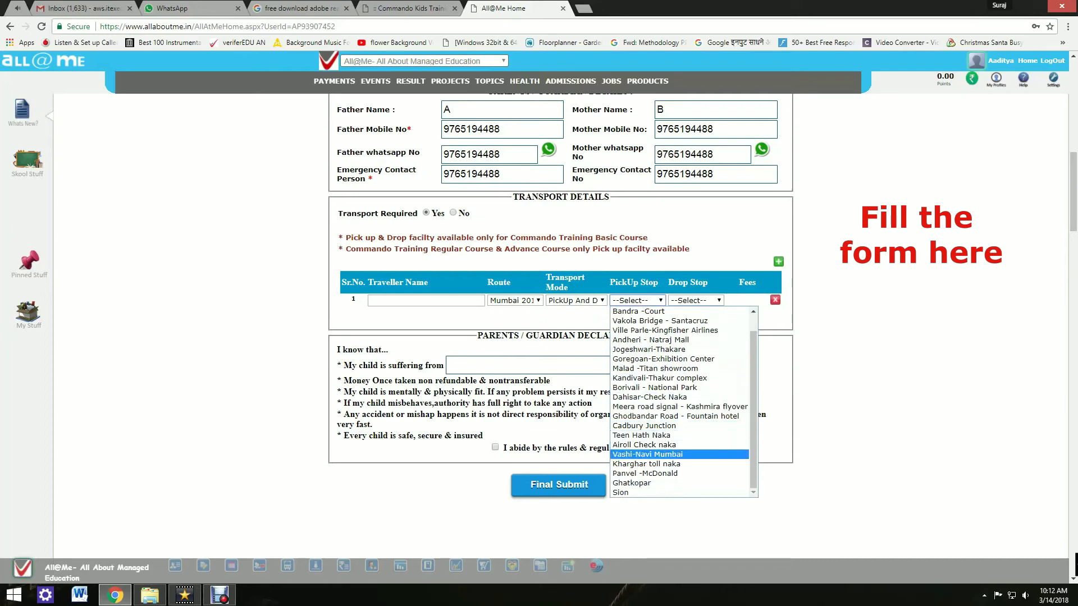
key(Up)
key(Up)
key(Up)
key(Up)
key(Return)
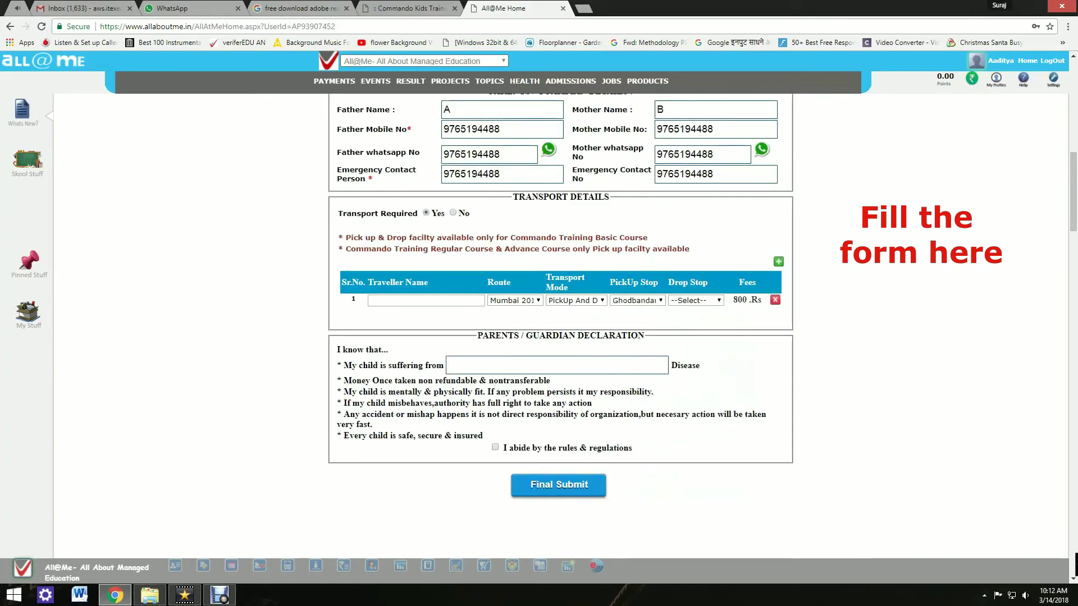
key(Tab)
key(alt+Down)
key(Down)
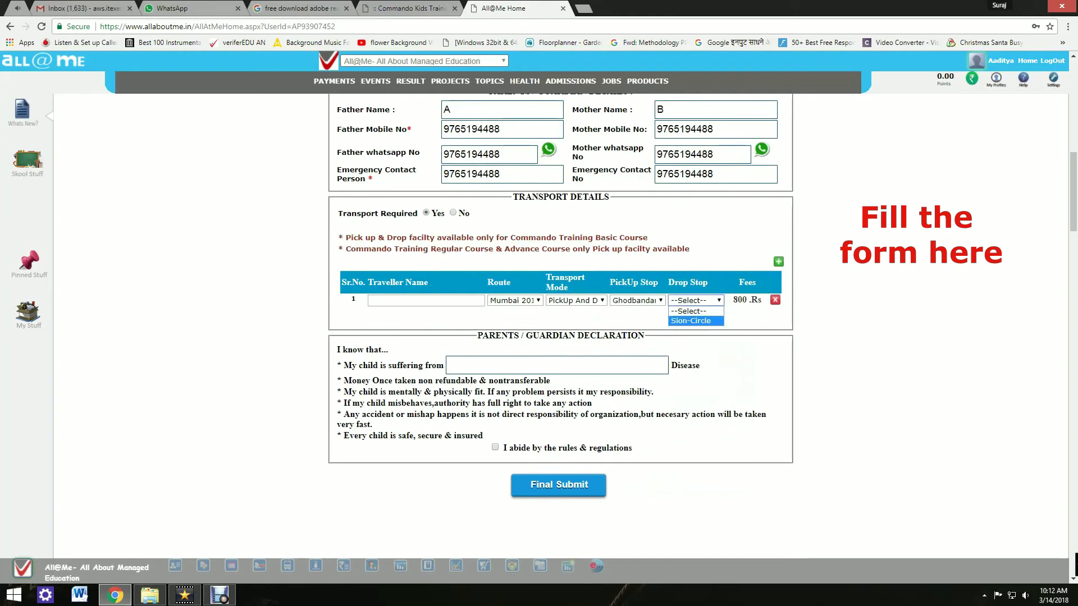
key(Return)
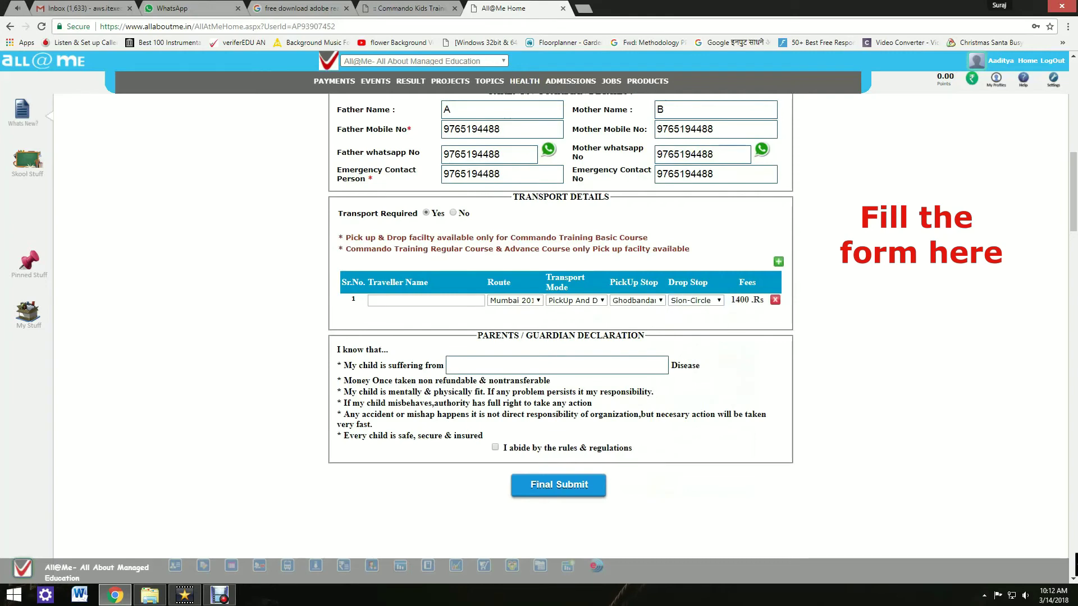
Enter 'nothing' as the child's illness and accept the rules and regulations.
scroll(561, 297, down, 1)
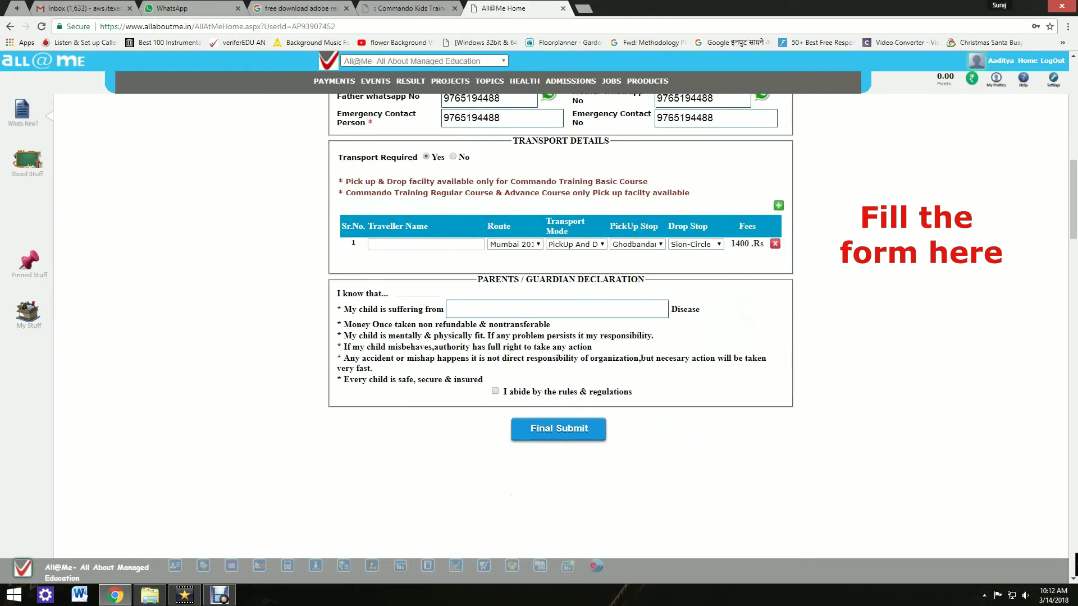
click(557, 308)
text(N)
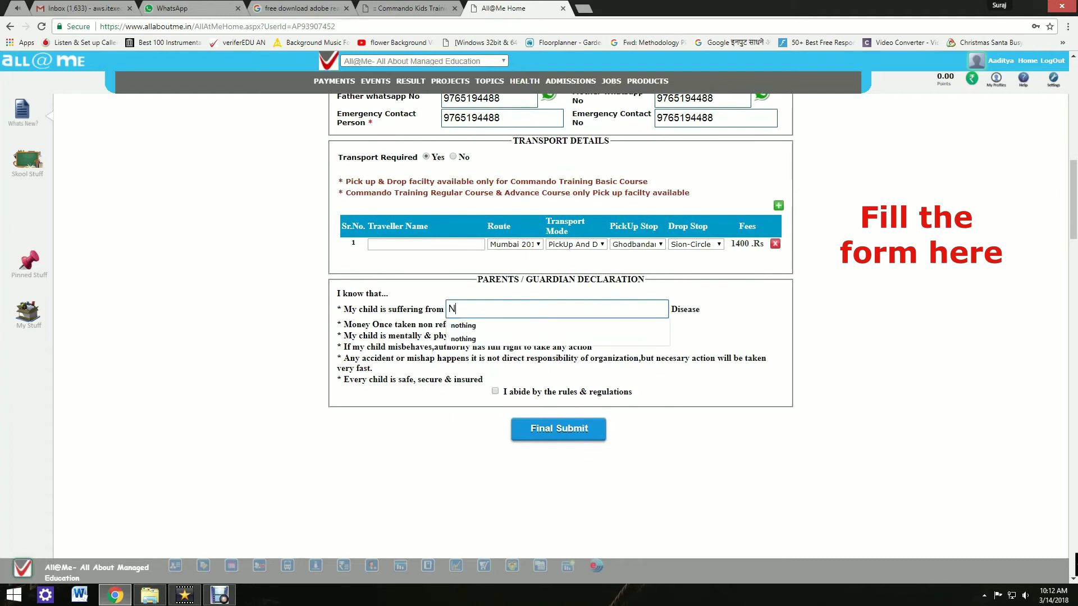
key(Down)
key(Return)
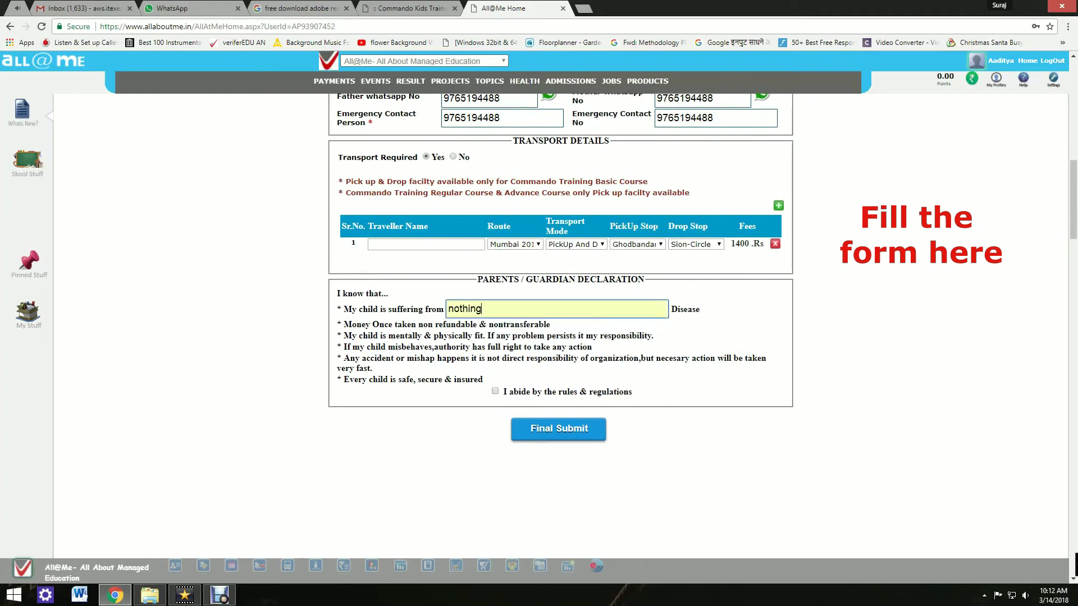
scroll(561, 303, down, 1)
click(495, 335)
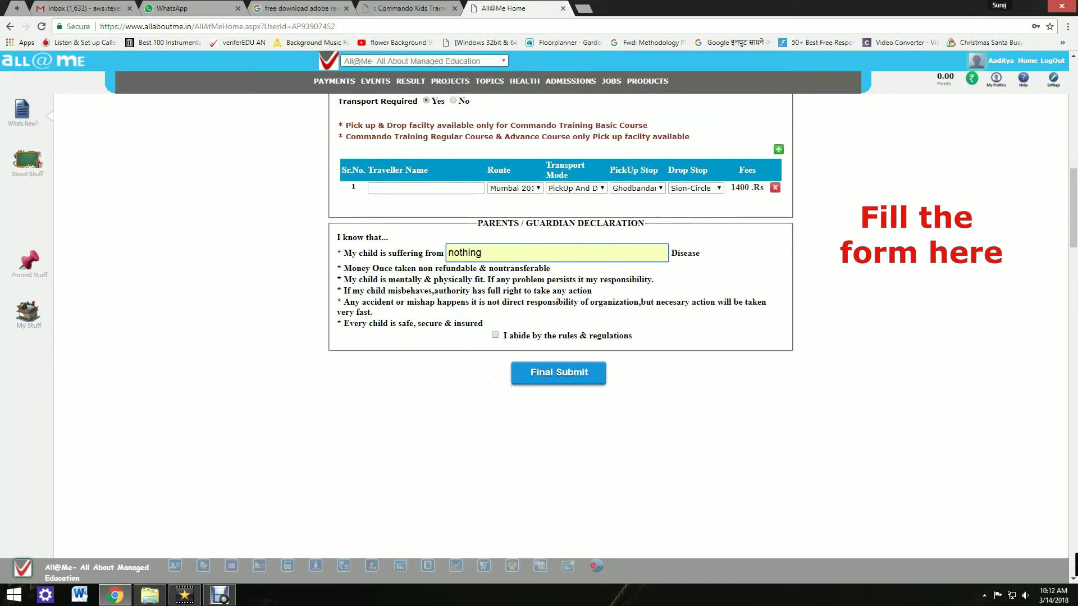
Final-submit the enrollment form, bringing up Admission Fees totalling 6400 Rs.
scroll(560, 325, up, 6)
scroll(560, 326, down, 4)
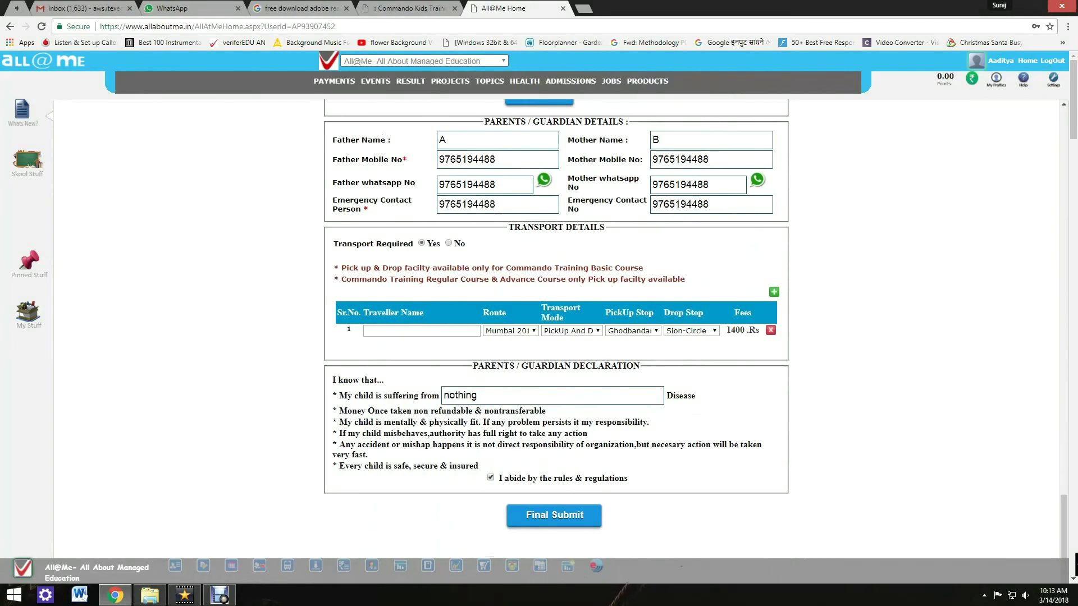
scroll(556, 325, up, 1)
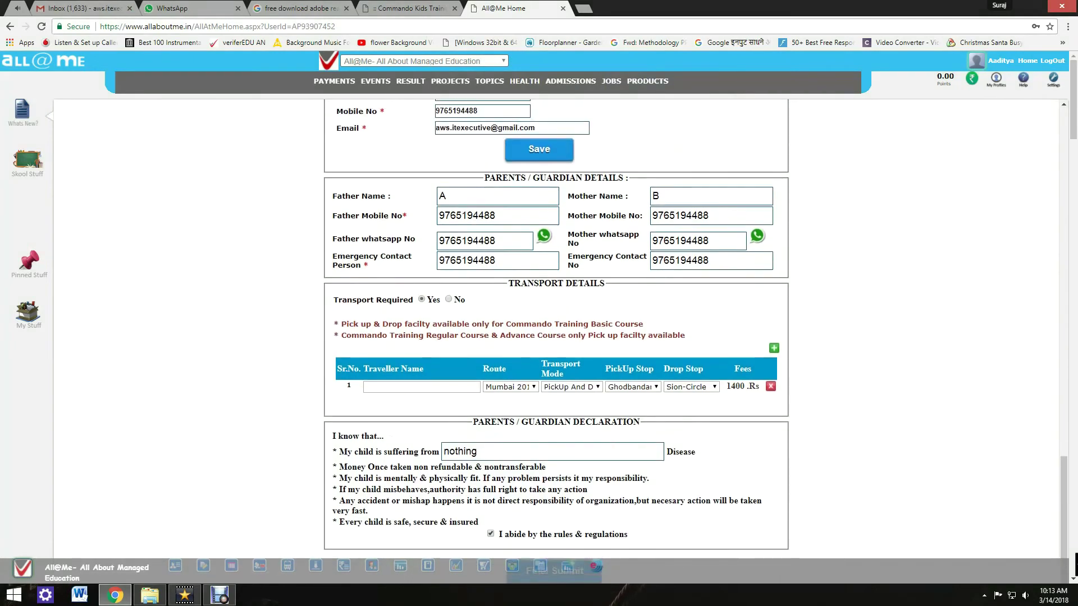
scroll(556, 326, down, 2)
click(554, 457)
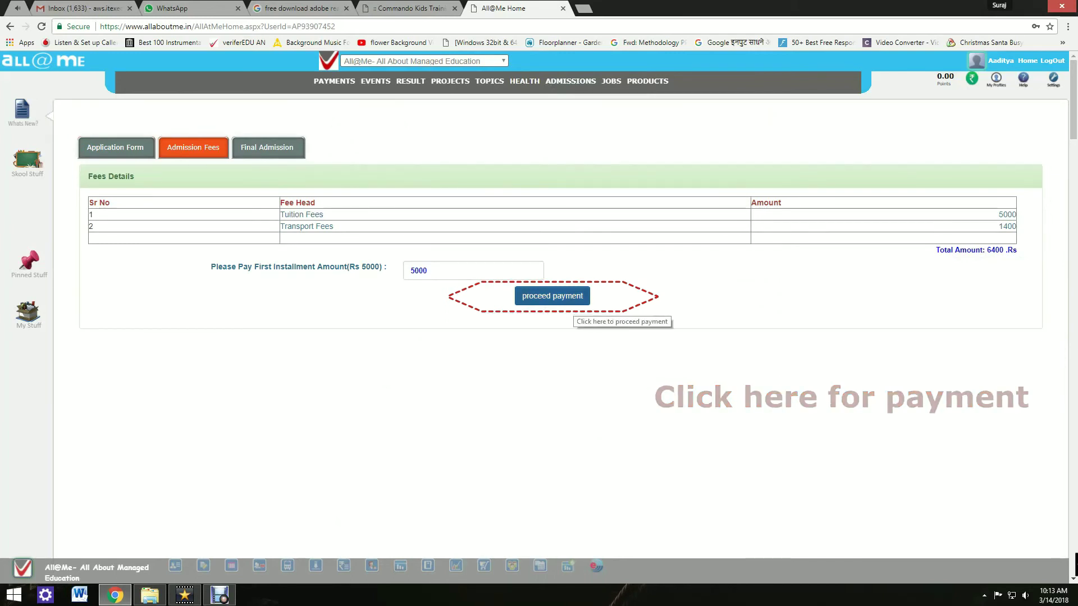
Proceed to pay the first installment and accept the online payment terms.
click(570, 300)
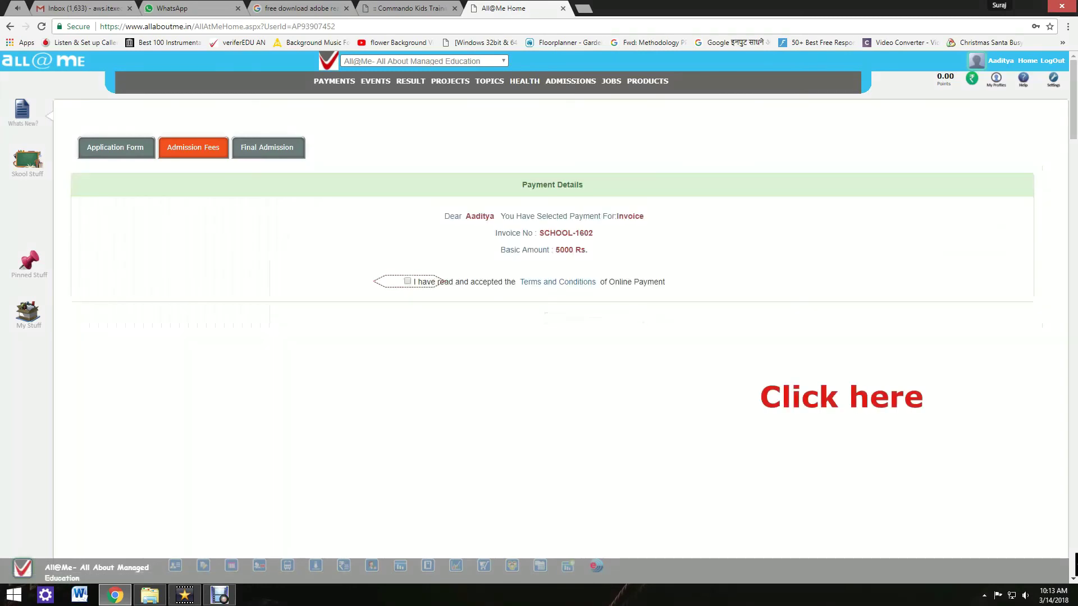
click(407, 280)
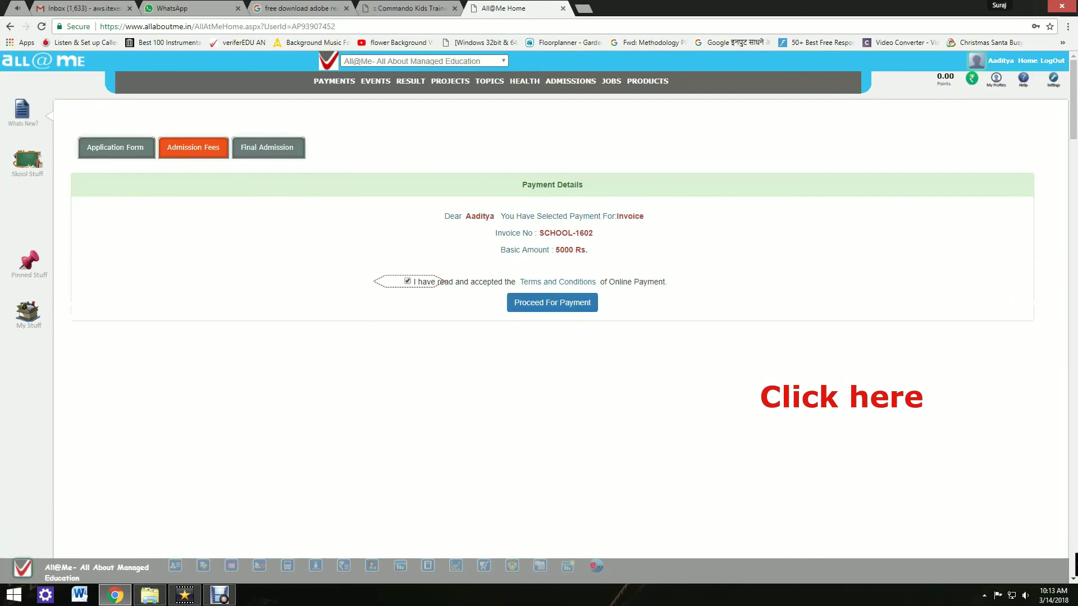